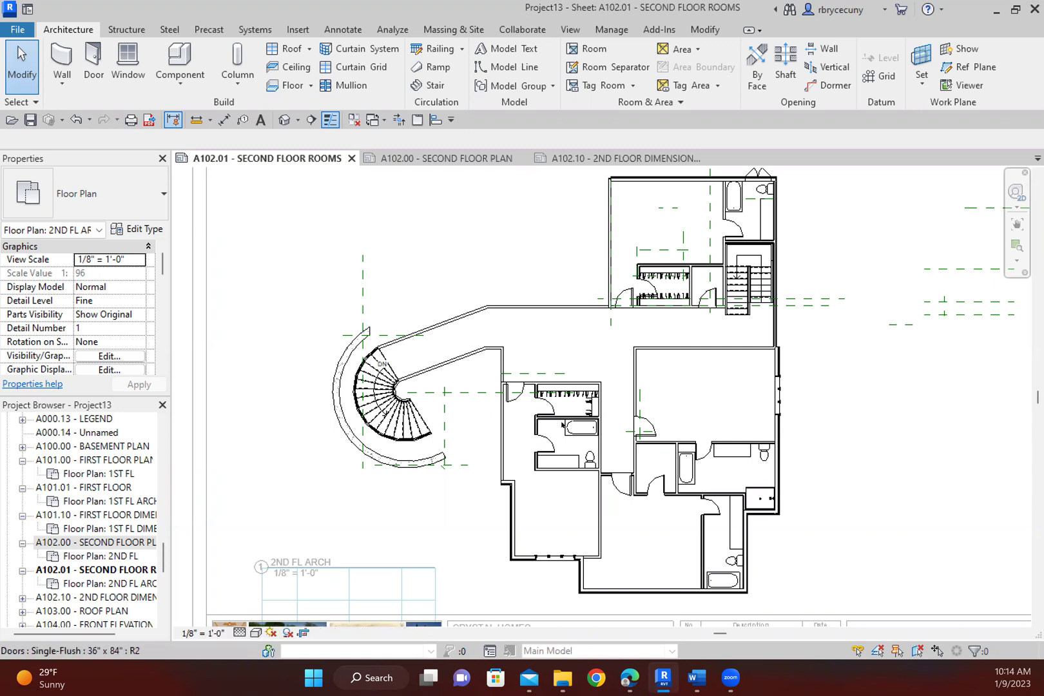
Start a new floor at the second-floor hallway, save the project when prompted, and choose OAK.
middle_click_drag(596, 329, 528, 342)
scroll(529, 342, "up", 3)
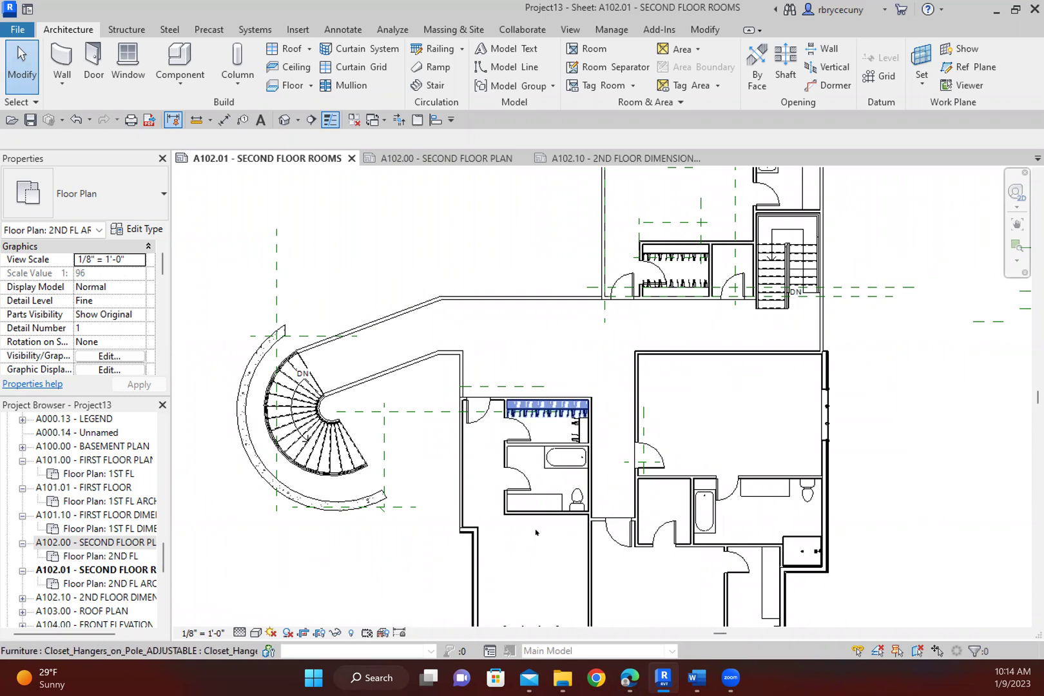
scroll(722, 383, "down", 2)
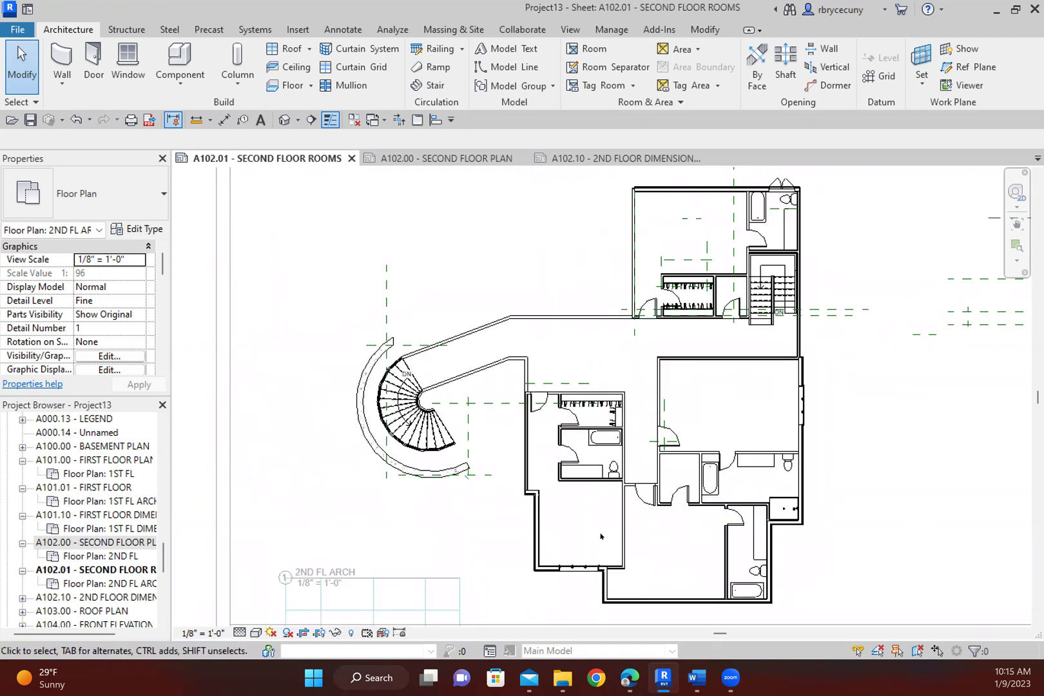
scroll(624, 345, "up", 2)
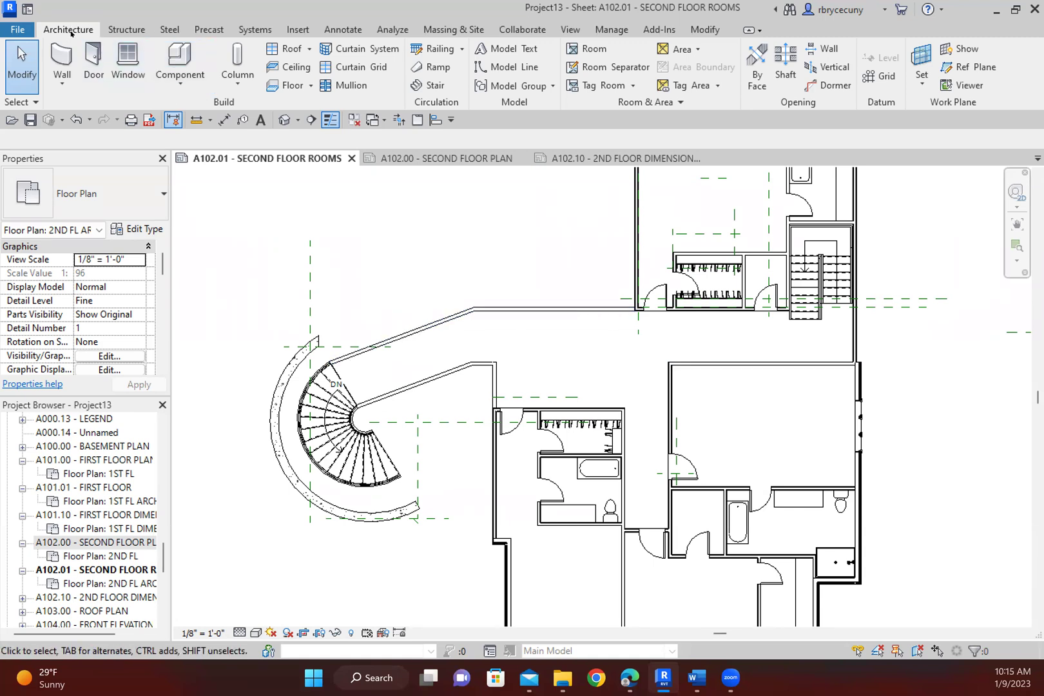
left_click(288, 86)
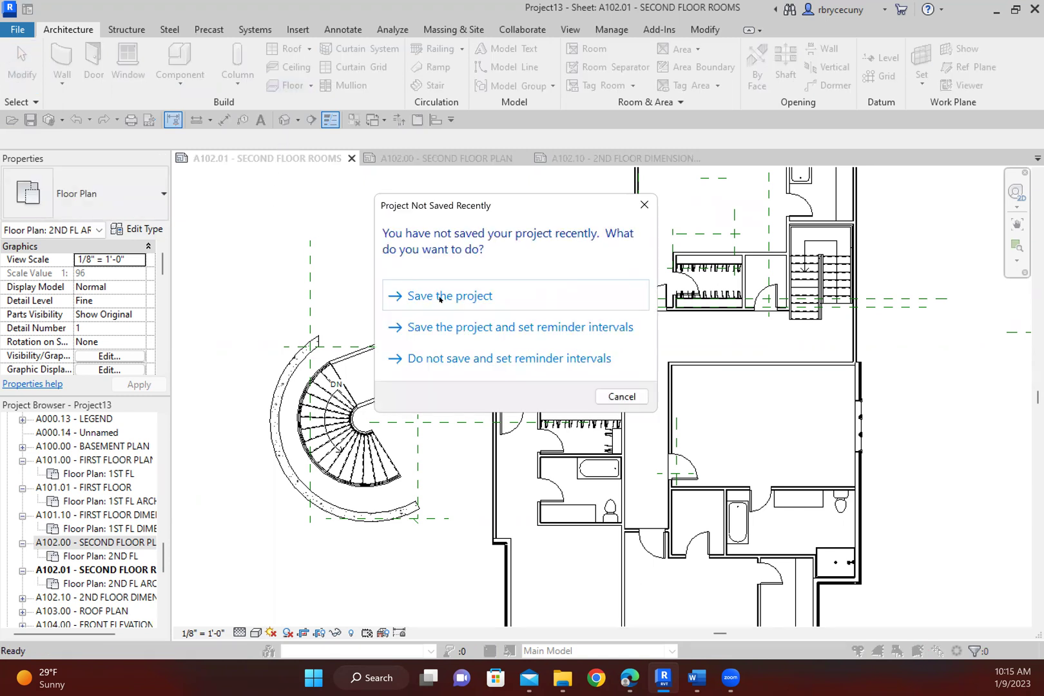
left_click(482, 295)
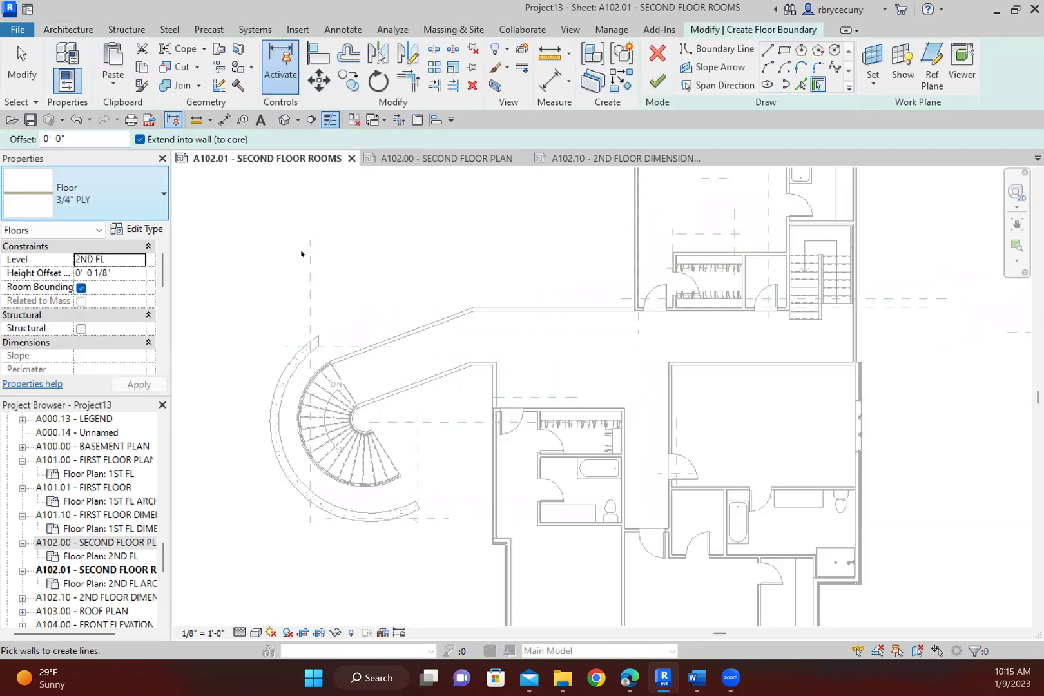
left_click(96, 199)
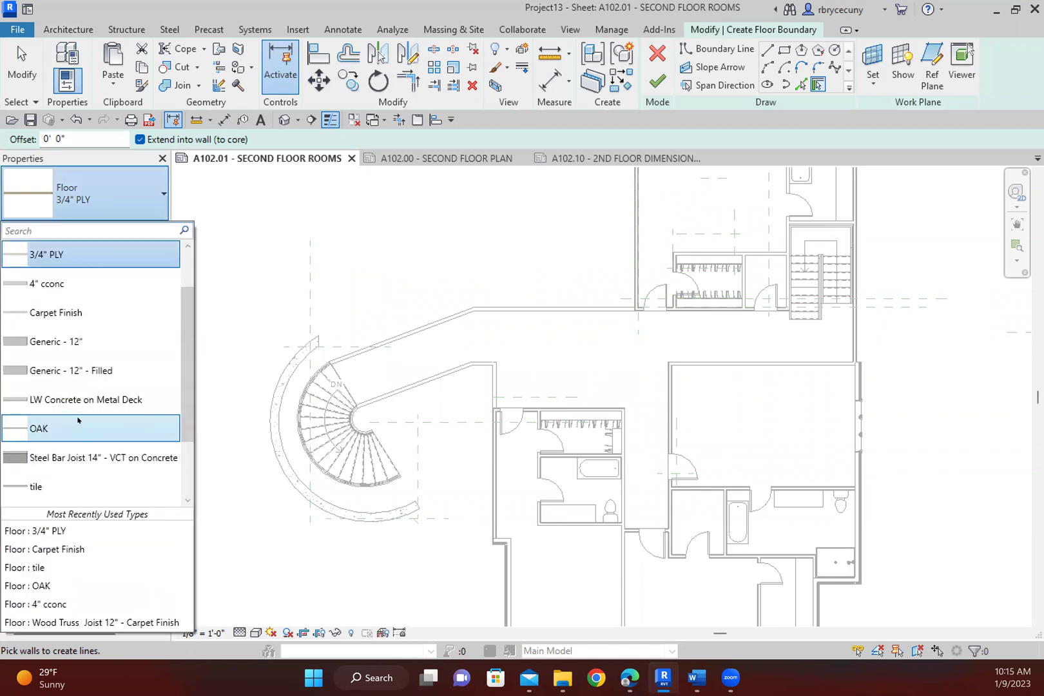
scroll(79, 323, "up", 2)
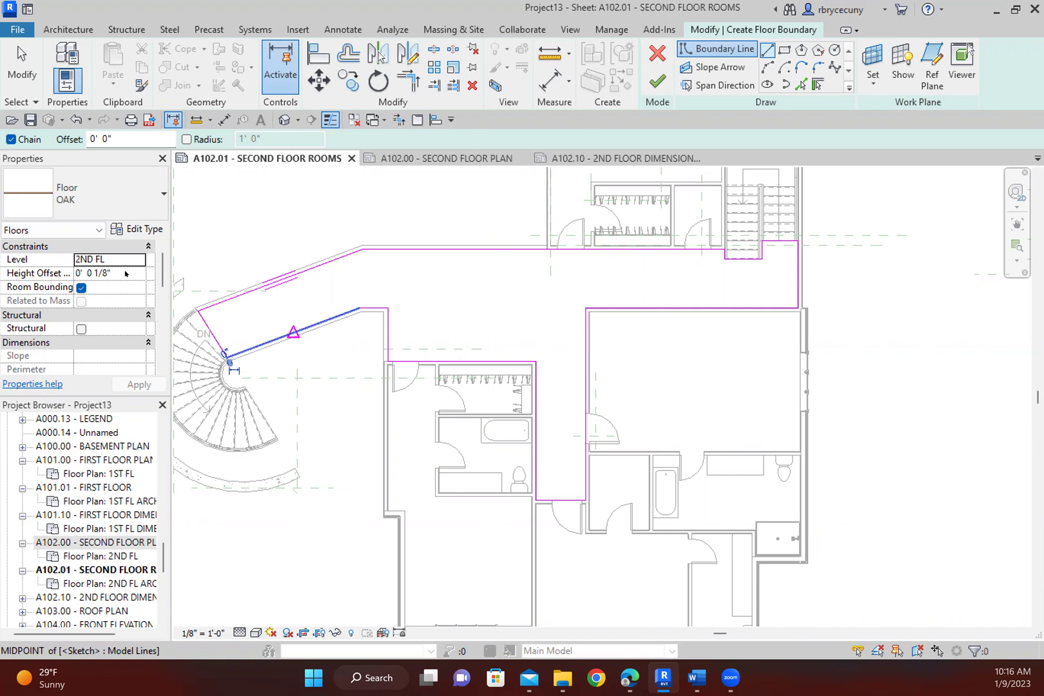
Set the floor sketch's Height Offset to 0' 0 3/4".
left_click(124, 272)
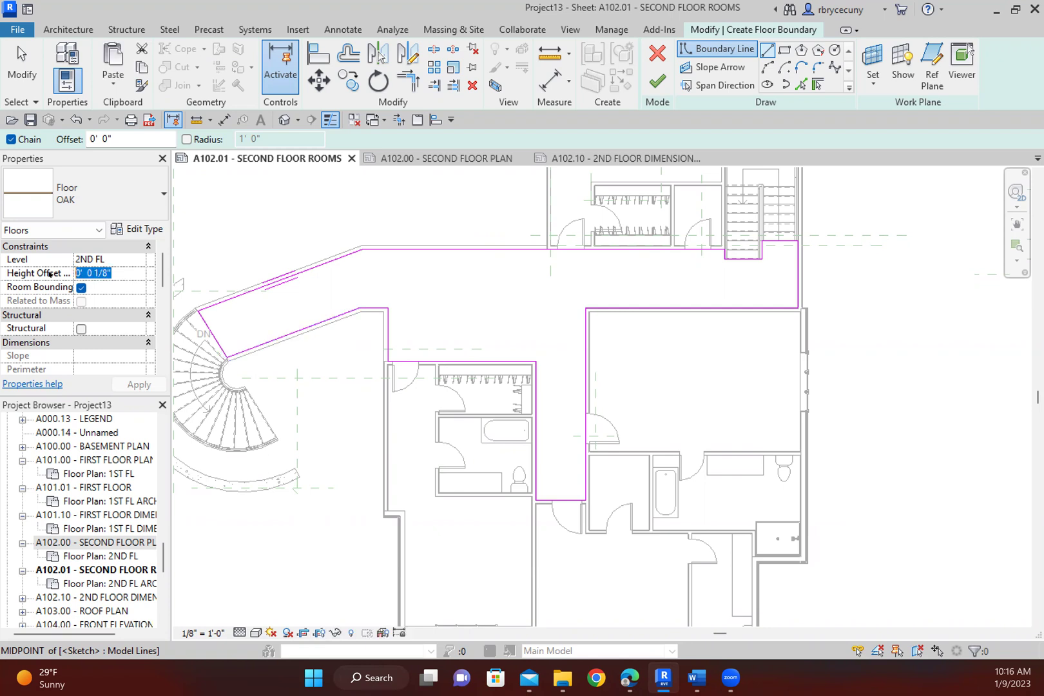
type("3/4/")
key("BackSpace")
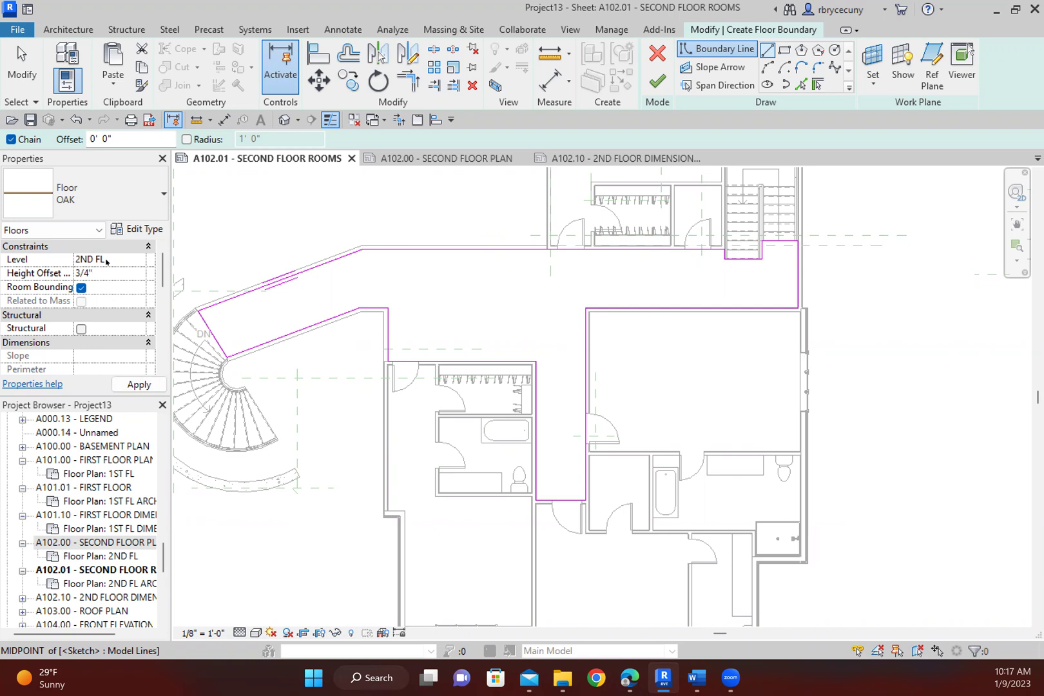
key("Return")
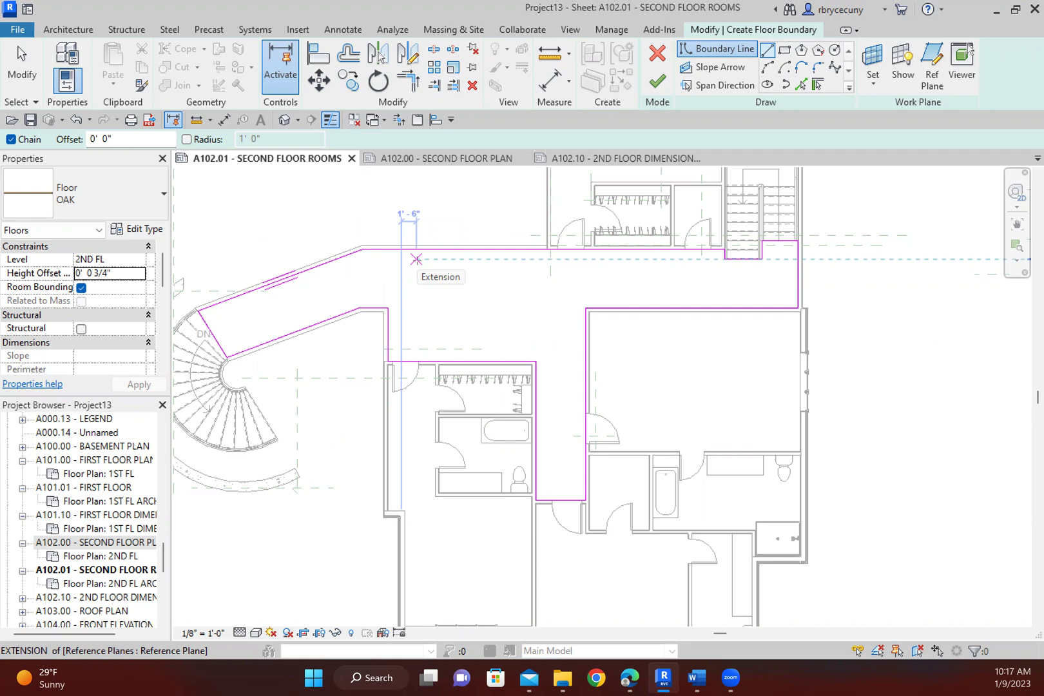
Add a span direction to the hallway floor boundary.
left_click(720, 85)
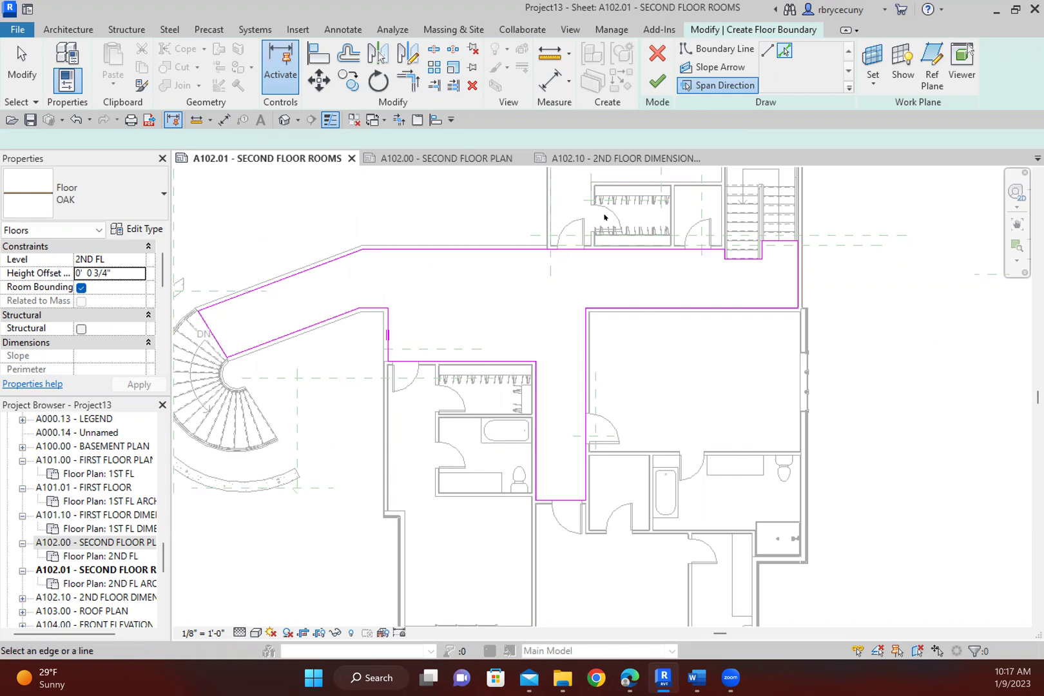
scroll(654, 421, "down", 2)
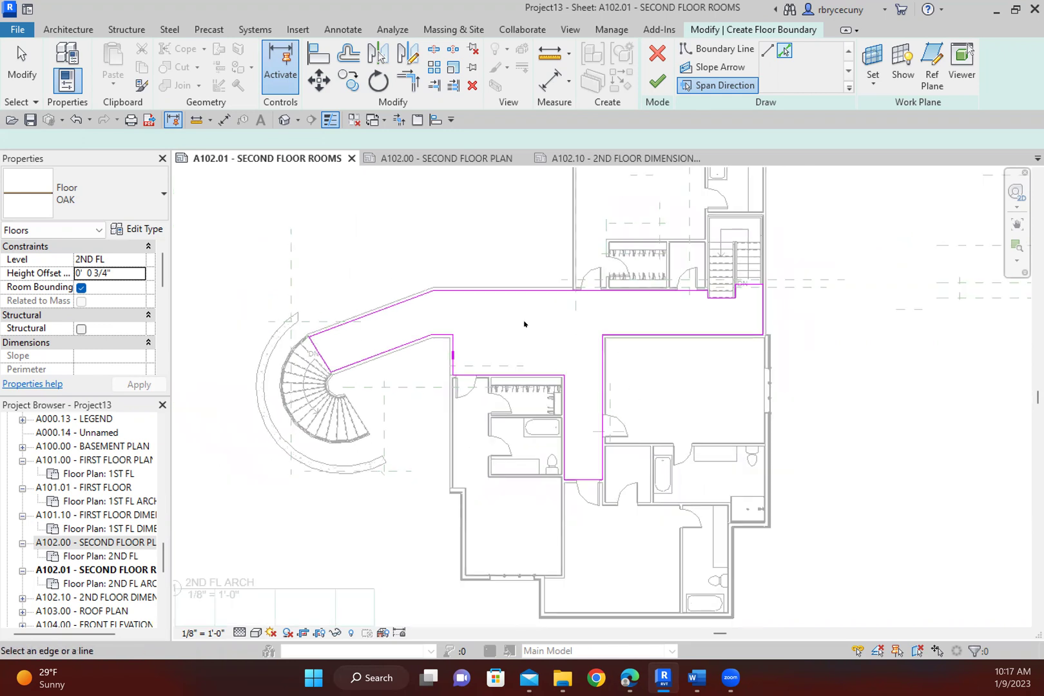
scroll(524, 324, "down", 2)
middle_click_drag(524, 326, 440, 311)
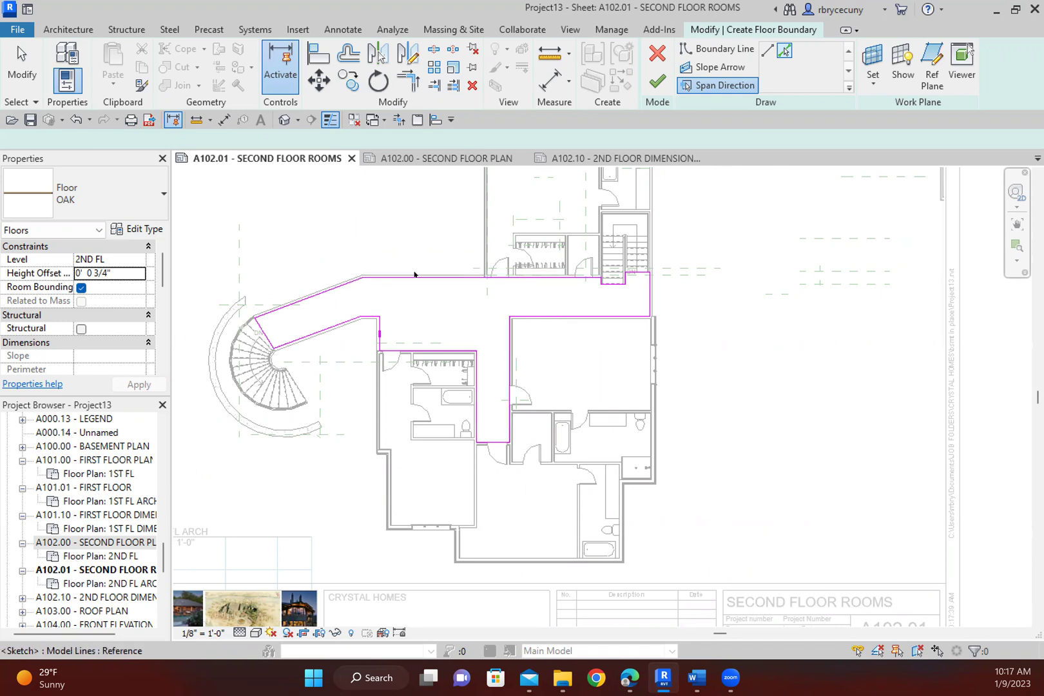
scroll(614, 301, "up", 2)
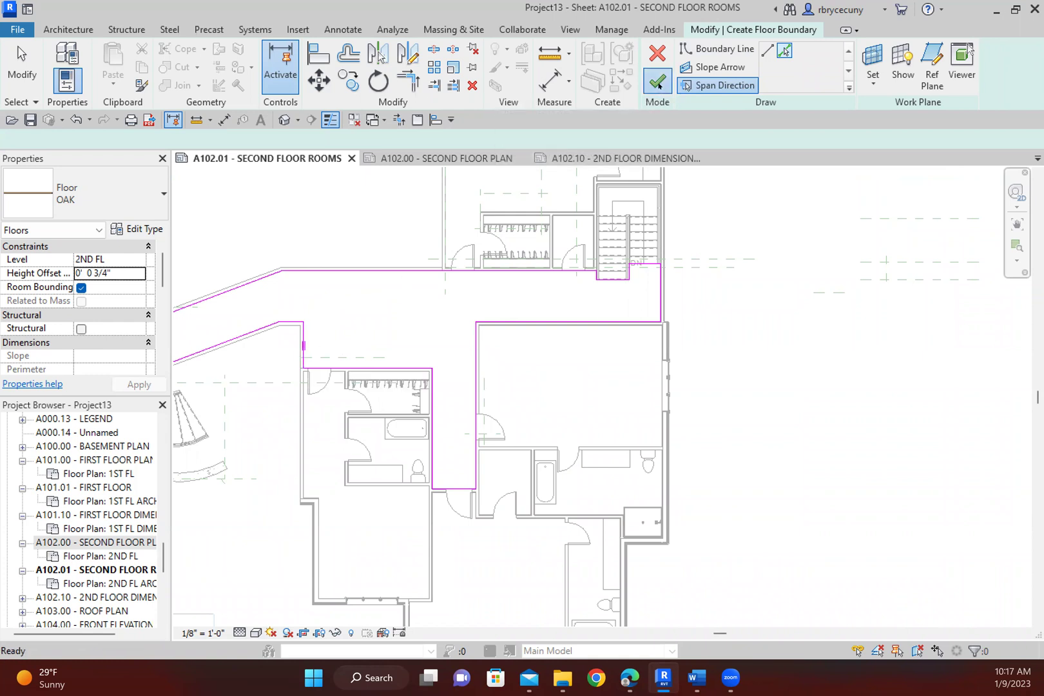
Finish the OAK floor sketch, review the new hallway floor, and deselect it.
left_click(658, 82)
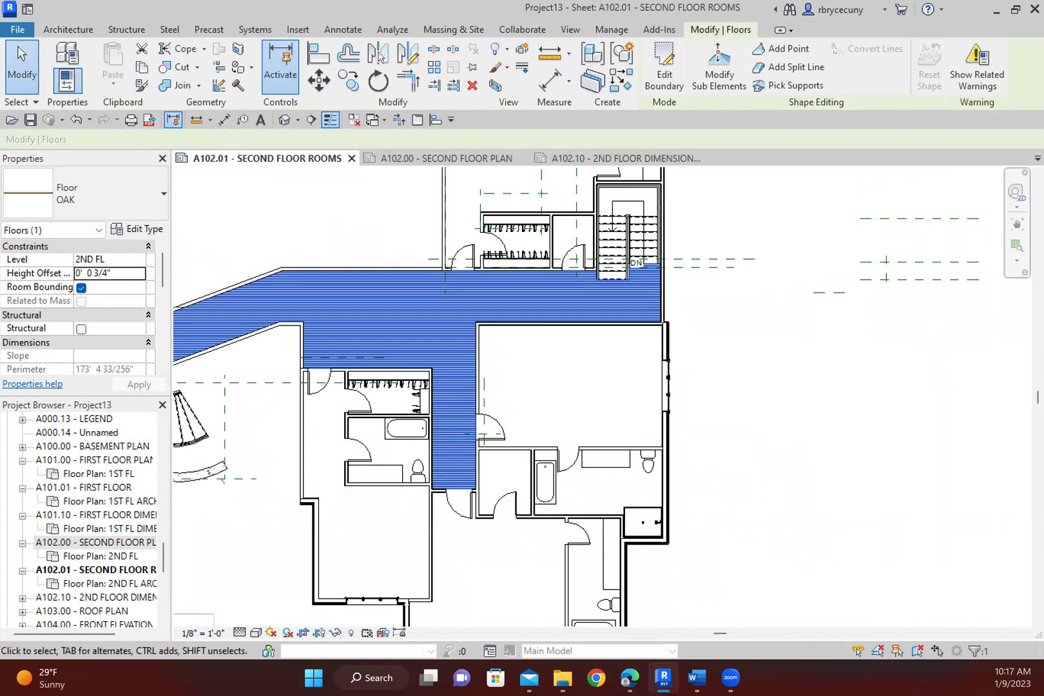
middle_click_drag(244, 331, 284, 322)
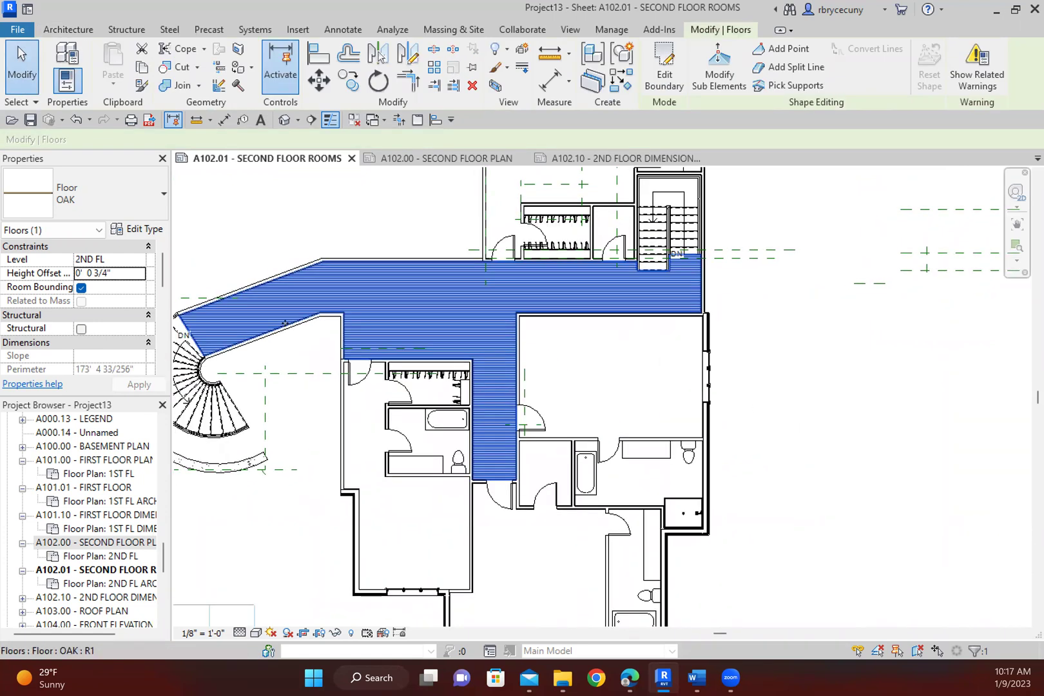
middle_click_drag(284, 364, 294, 356)
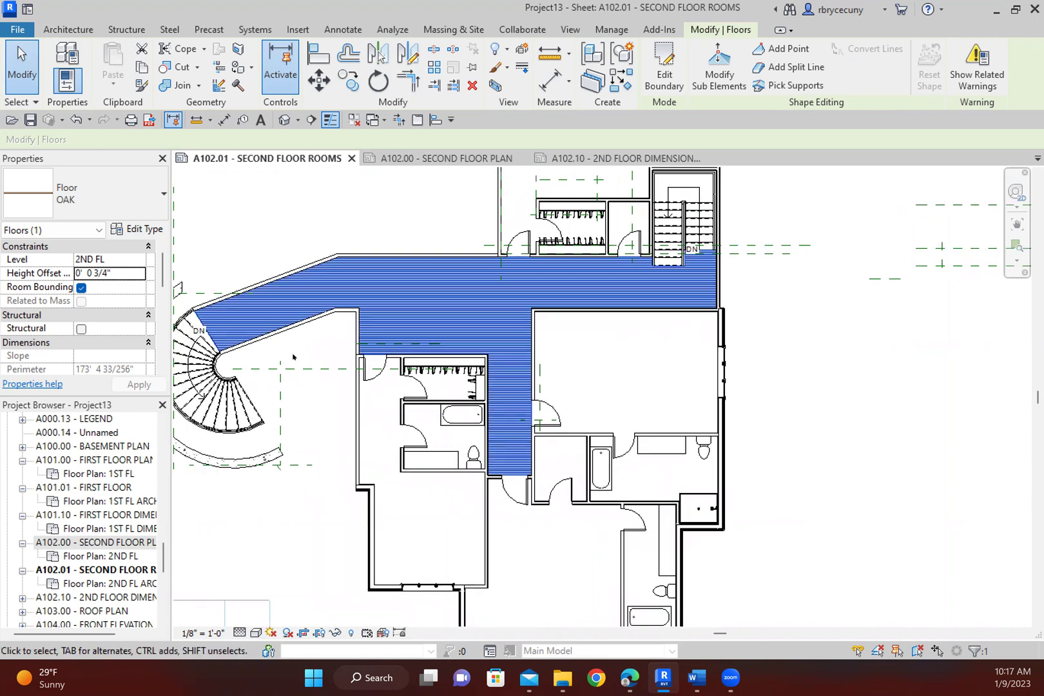
scroll(292, 356, "down", 1)
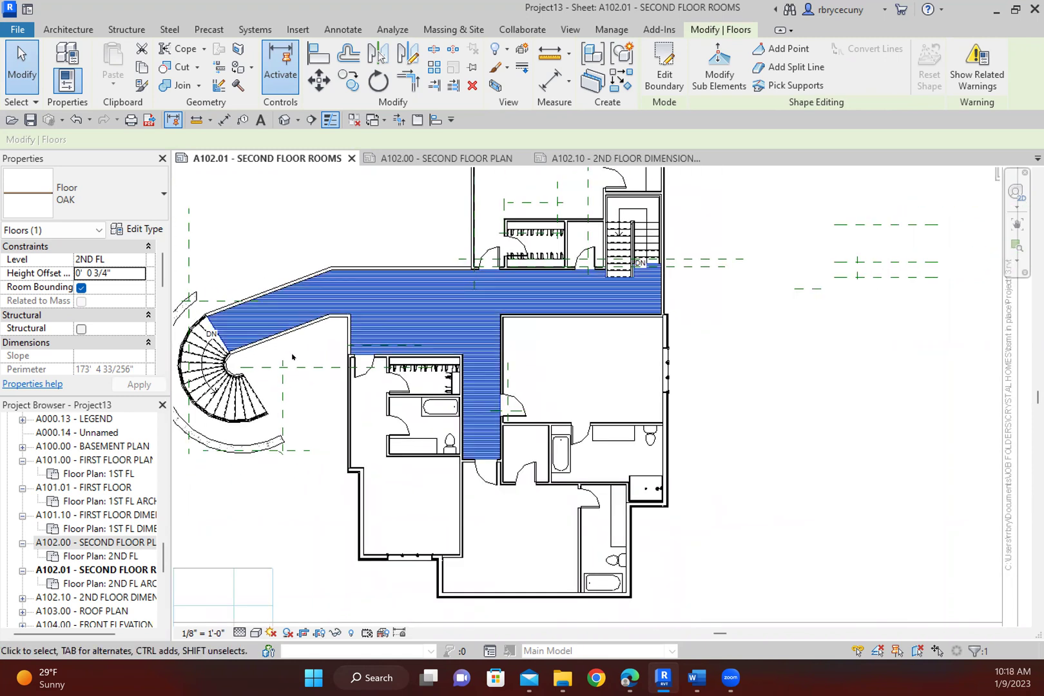
scroll(293, 356, "up", 1)
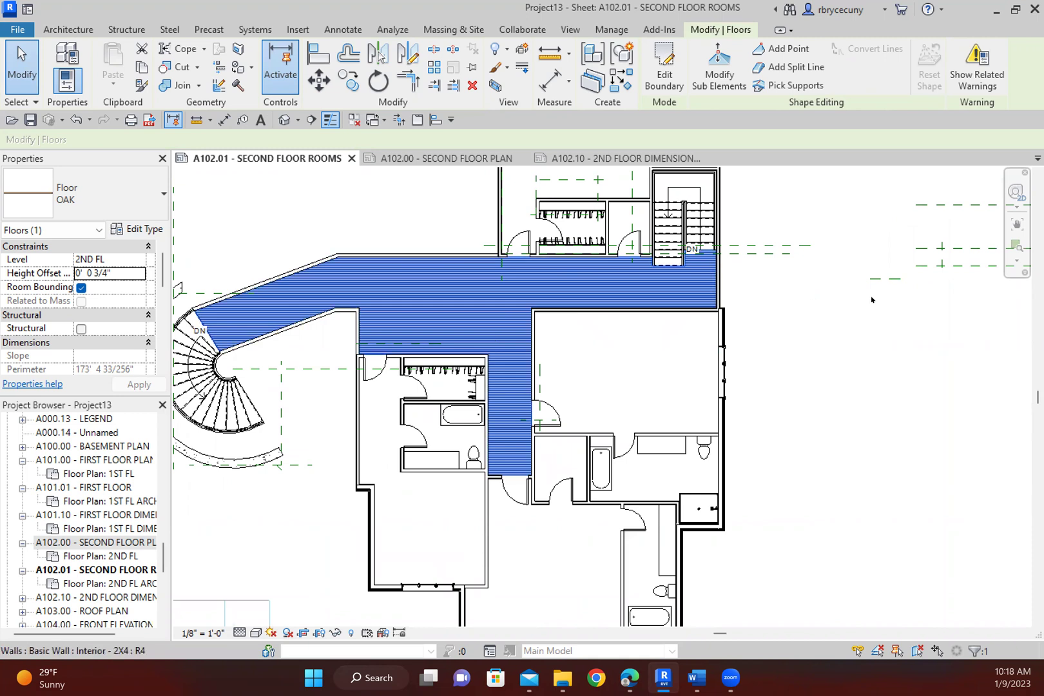
left_click(829, 366)
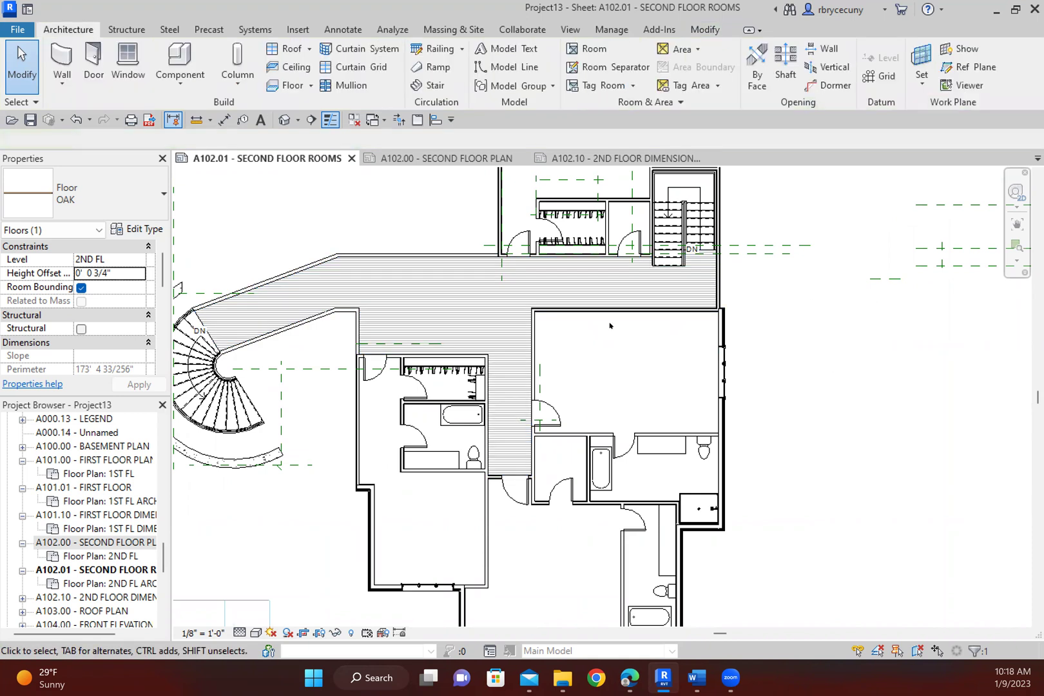
scroll(394, 294, "up", 1)
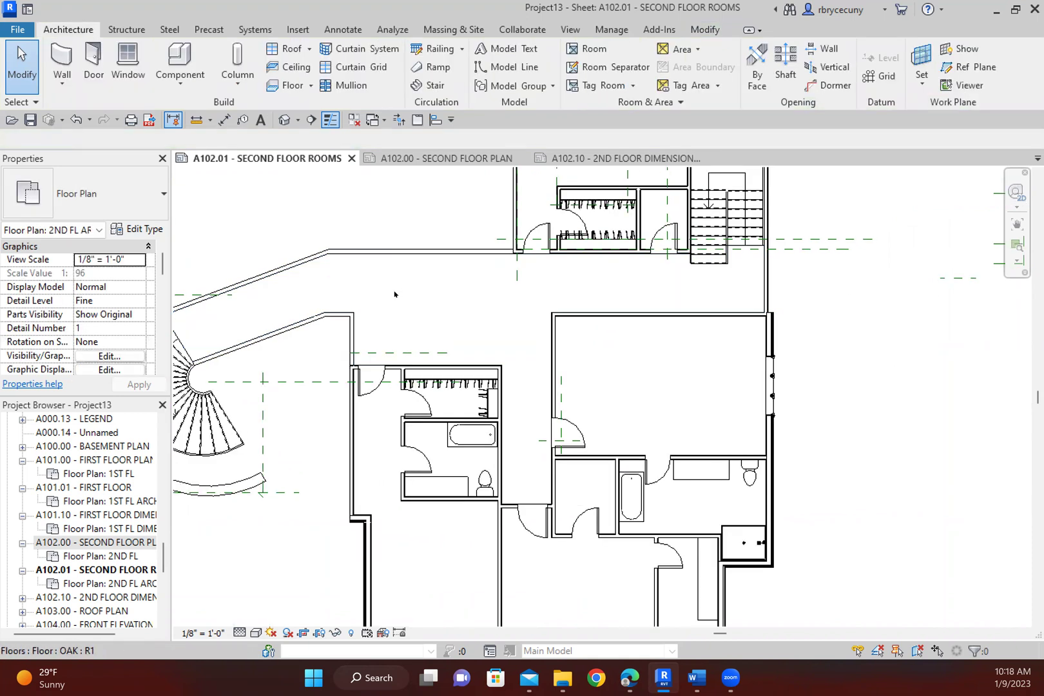
scroll(394, 295, "up", 1)
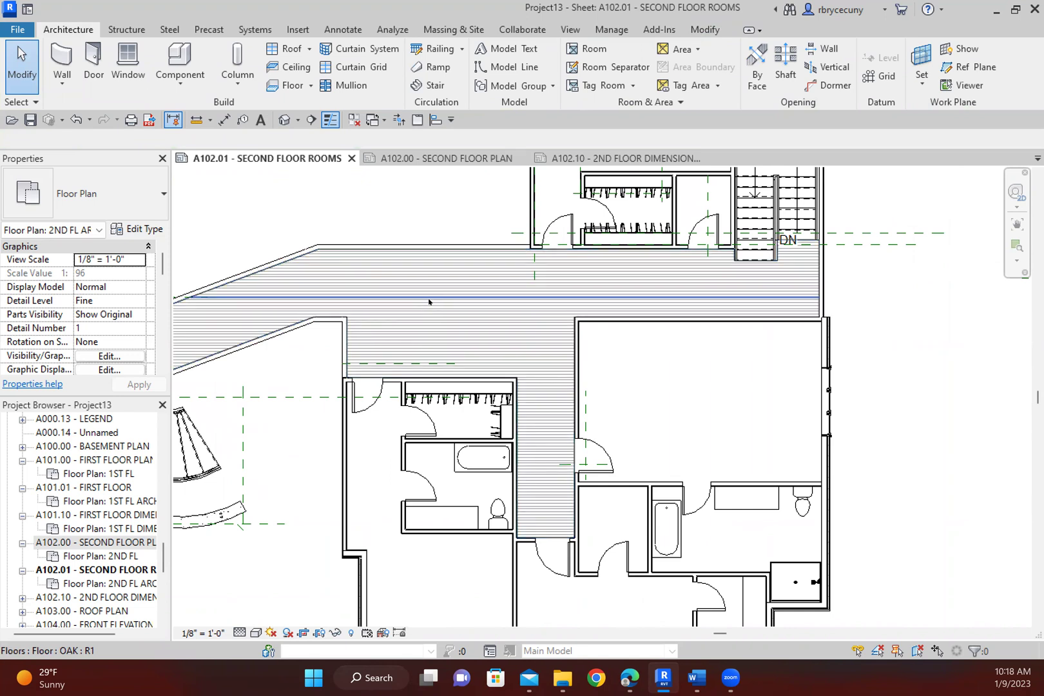
Rotate the selected OAK hallway floor by 90°, then deselect it.
left_click(429, 300)
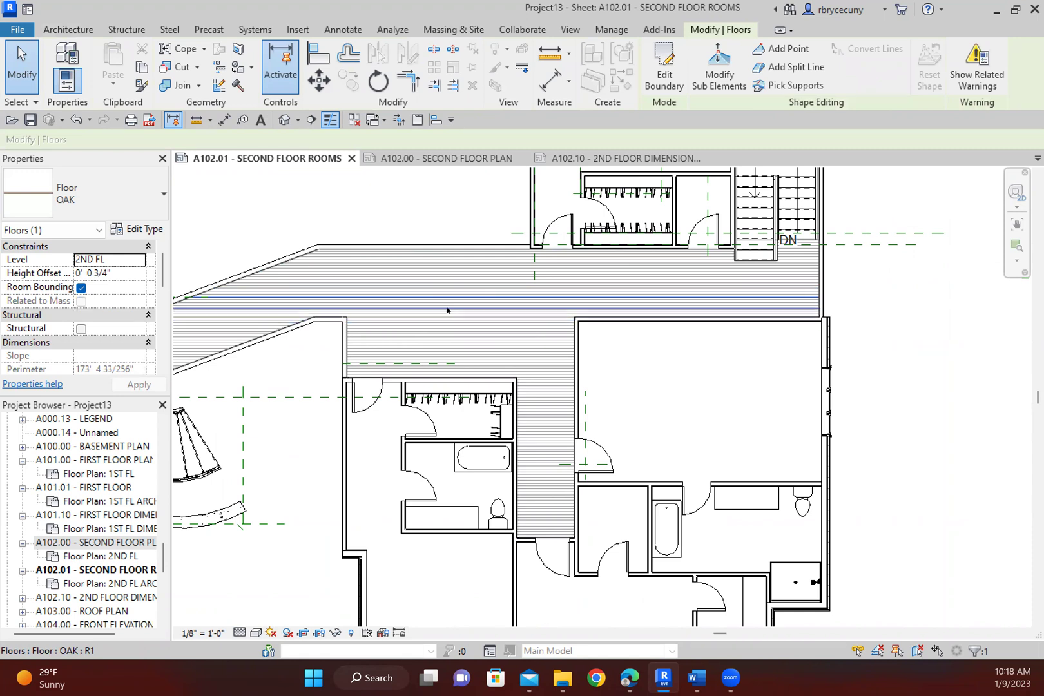
left_click(378, 80)
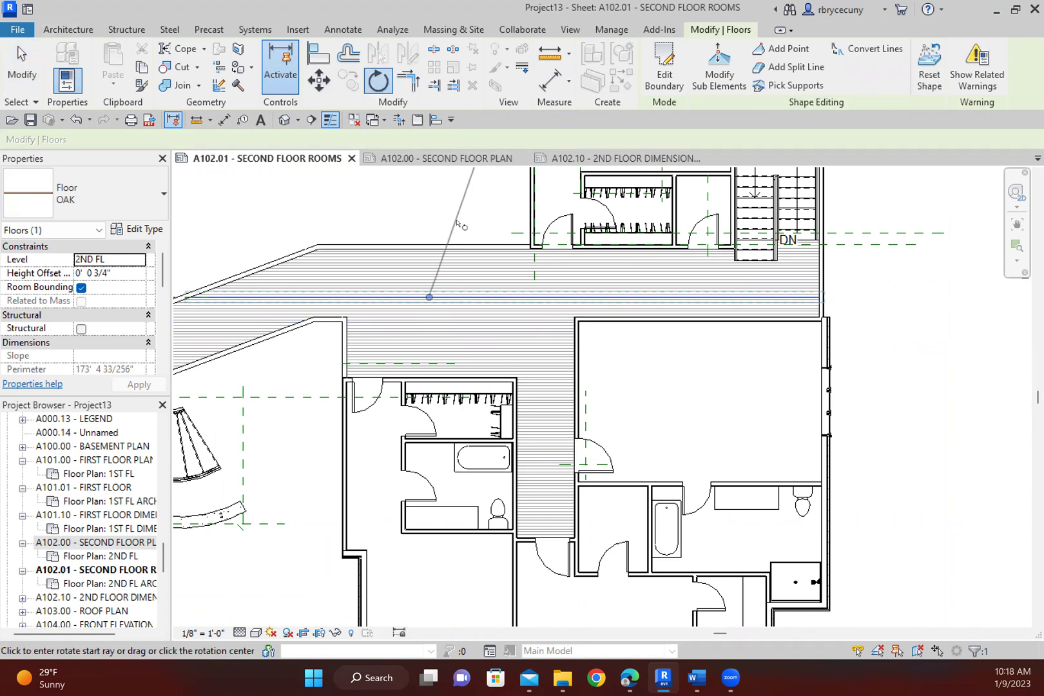
left_click(456, 222)
type("90")
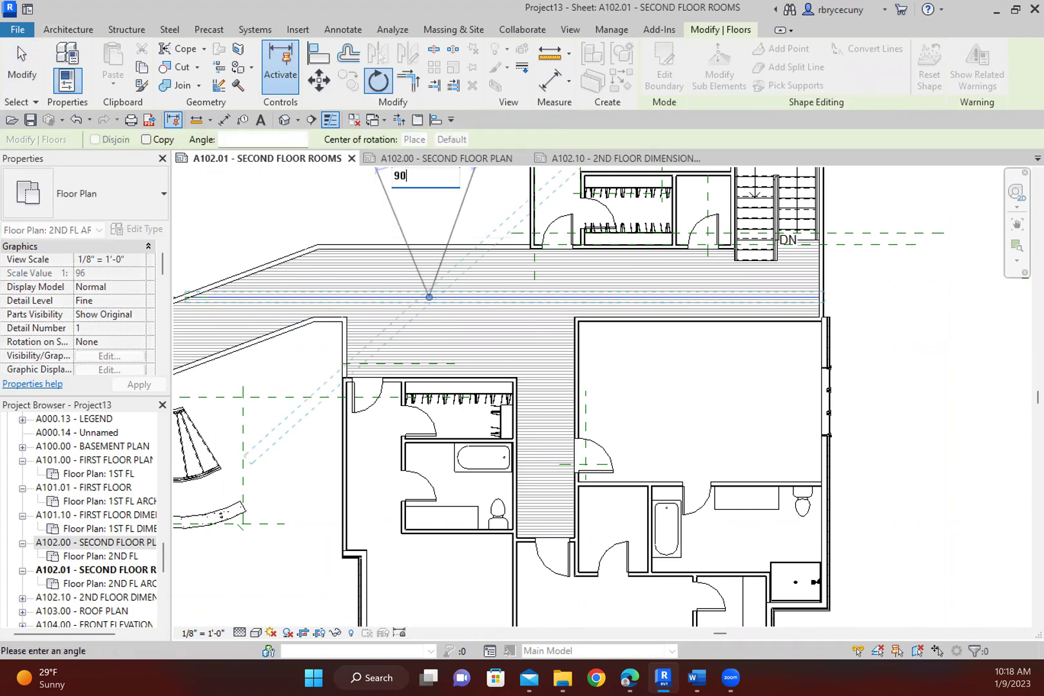
key("Return")
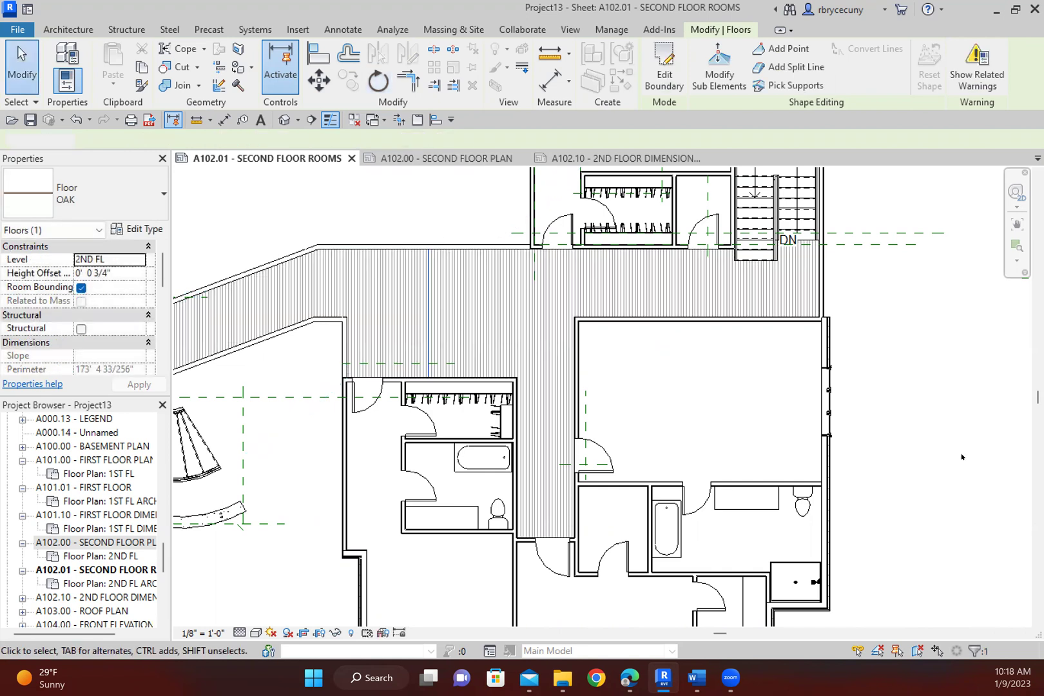
left_click(960, 456)
scroll(531, 345, "down", 2)
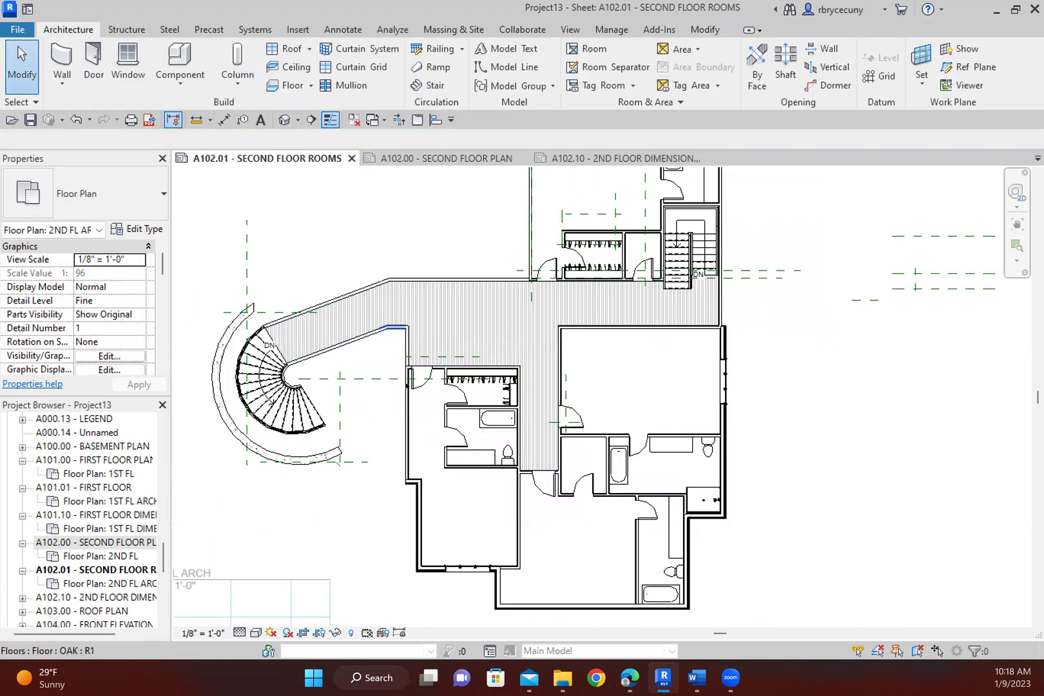